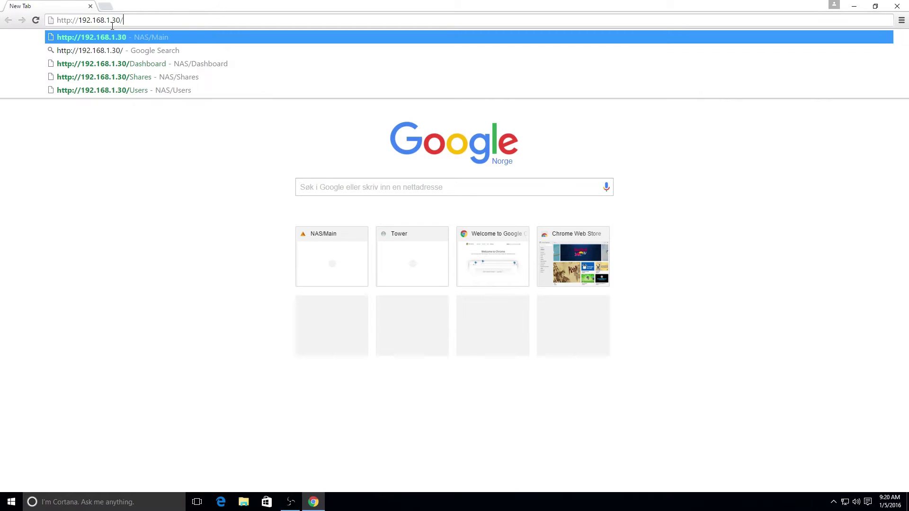
key(Return)
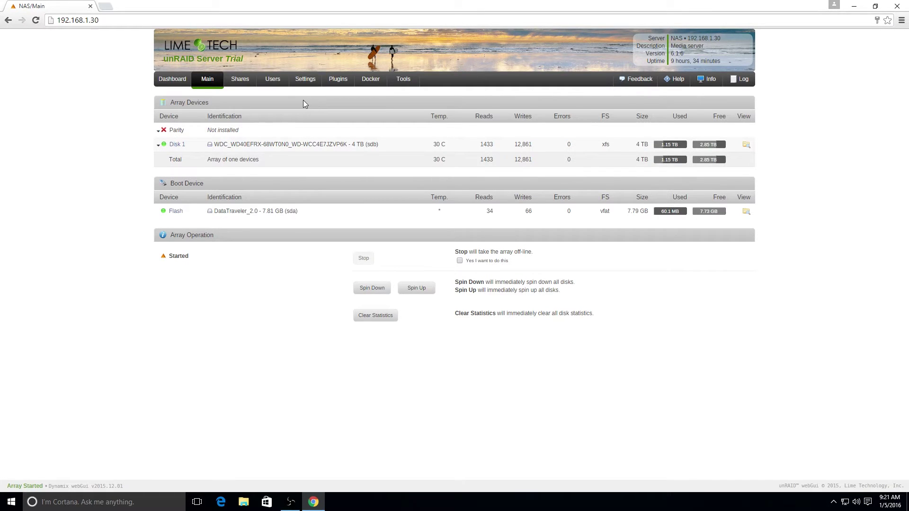
Check the Media share, then open the PlexMediaServer container's Edit form from the Dashboard
click(239, 79)
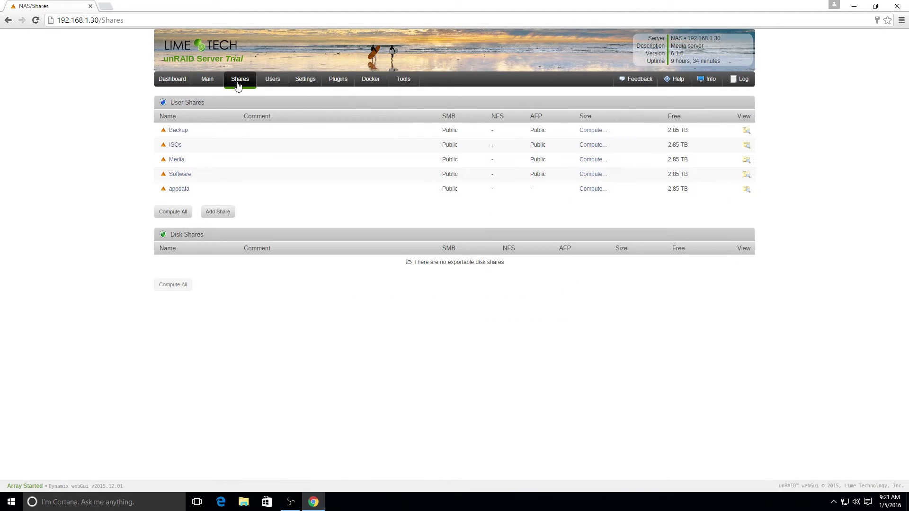
drag(175, 163, 177, 164)
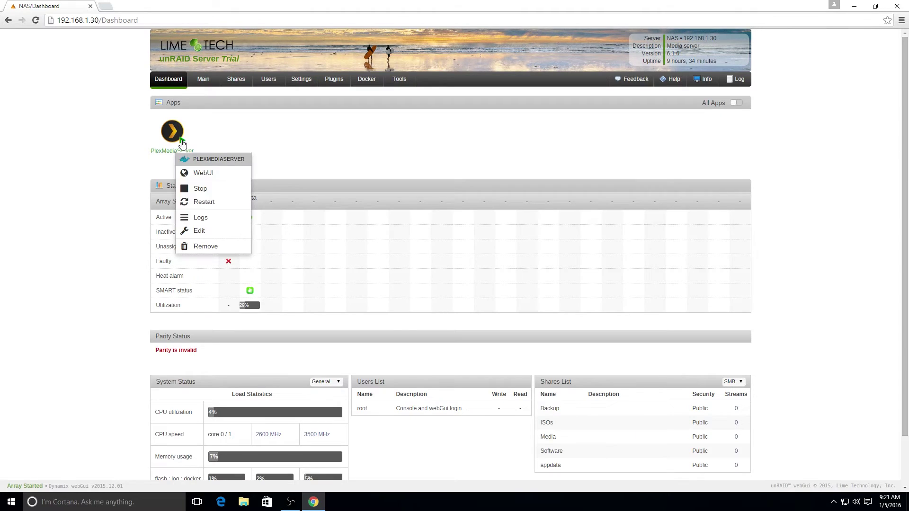
click(216, 230)
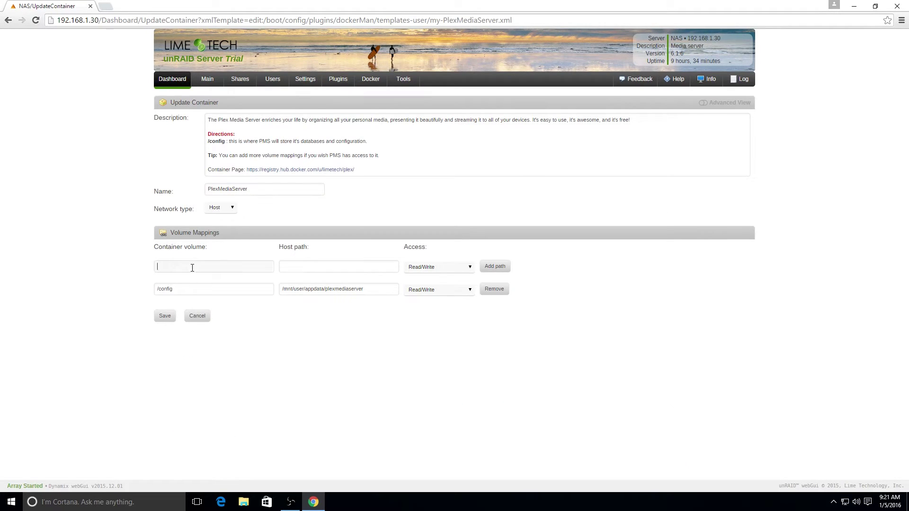
text(/)
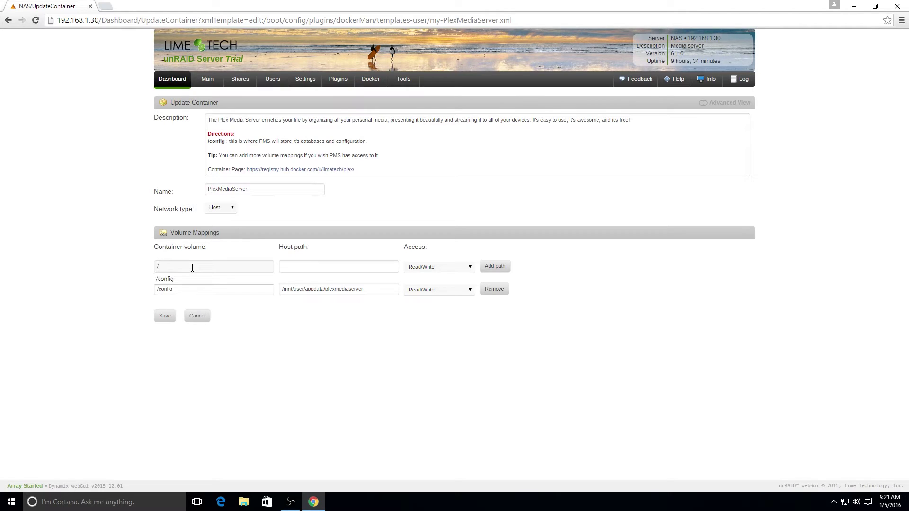
text(MyM)
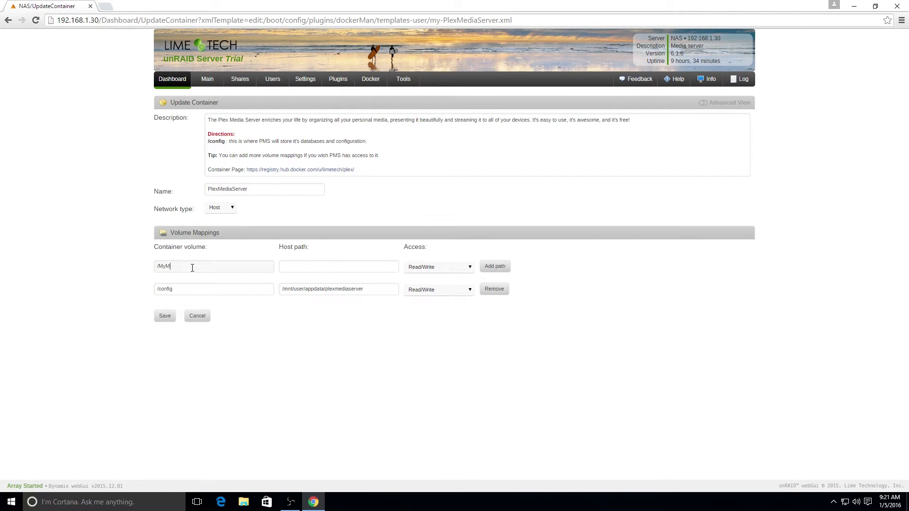
text(edia)
Map container path /MyMedia to host path /mnt/user/Media/ and save the container settings
click(303, 269)
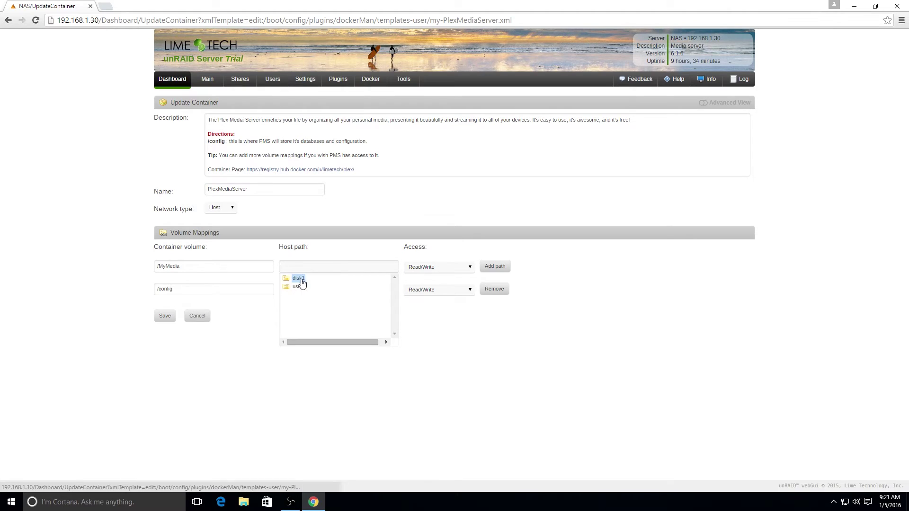
click(299, 286)
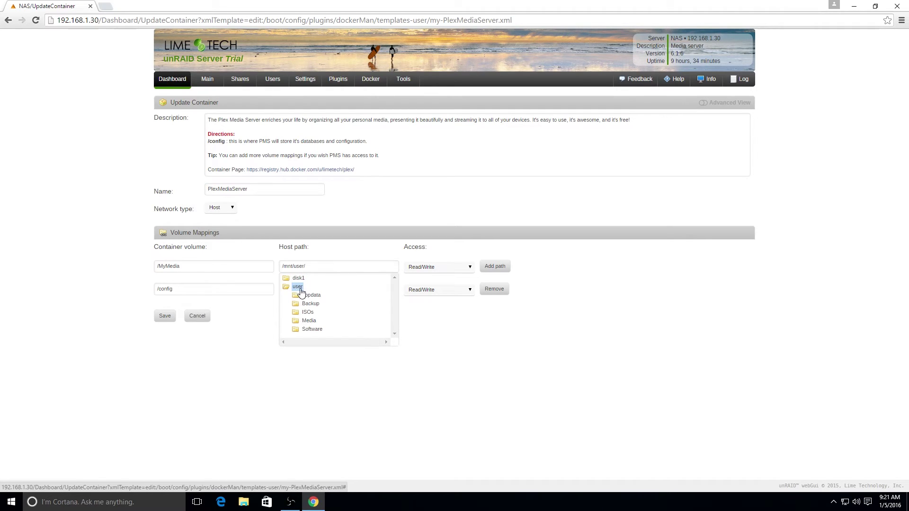
click(311, 321)
click(458, 328)
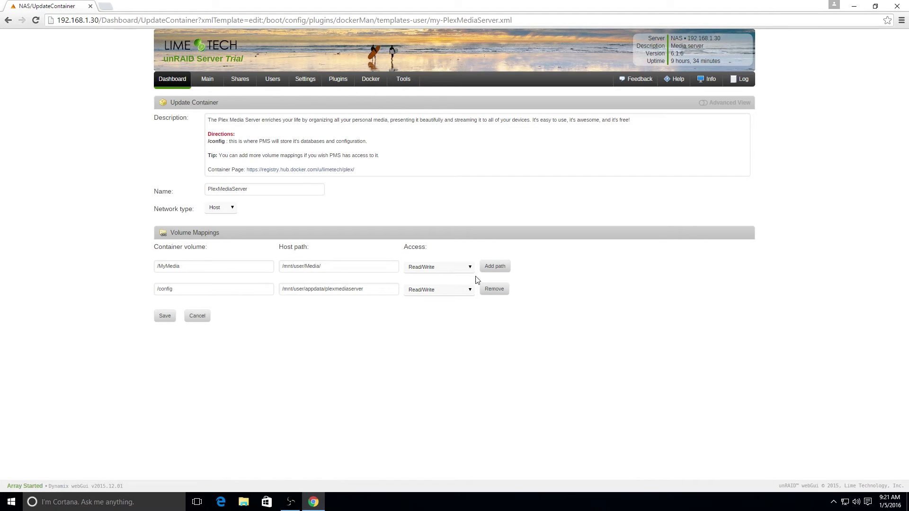
click(498, 269)
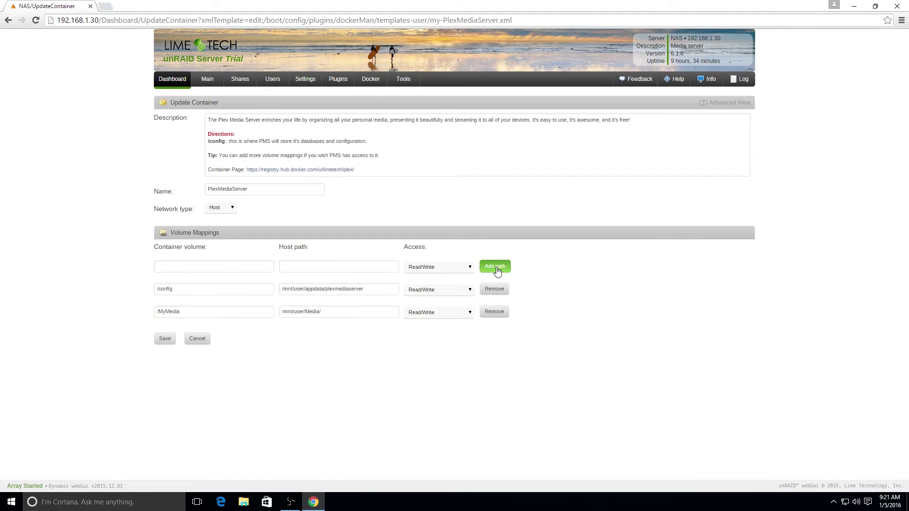
click(166, 342)
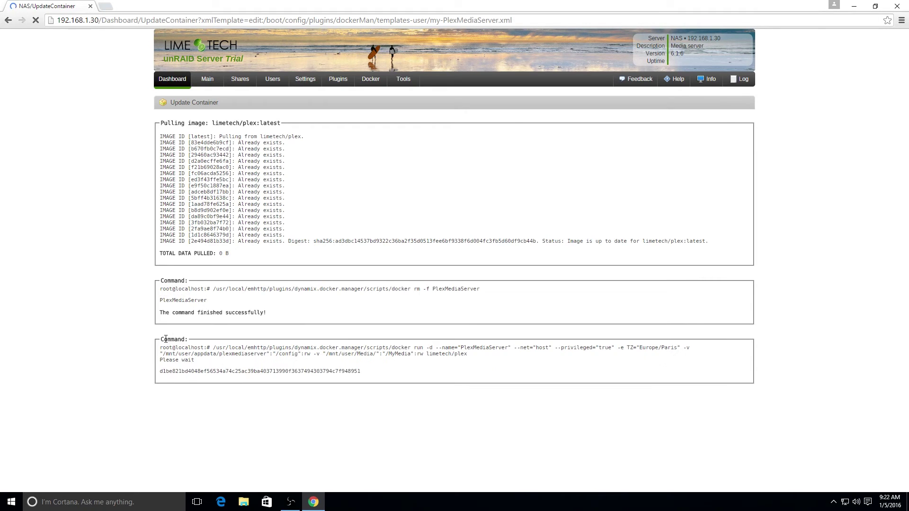
Confirm the finished docker commands with Done and return to the dashboard
click(451, 410)
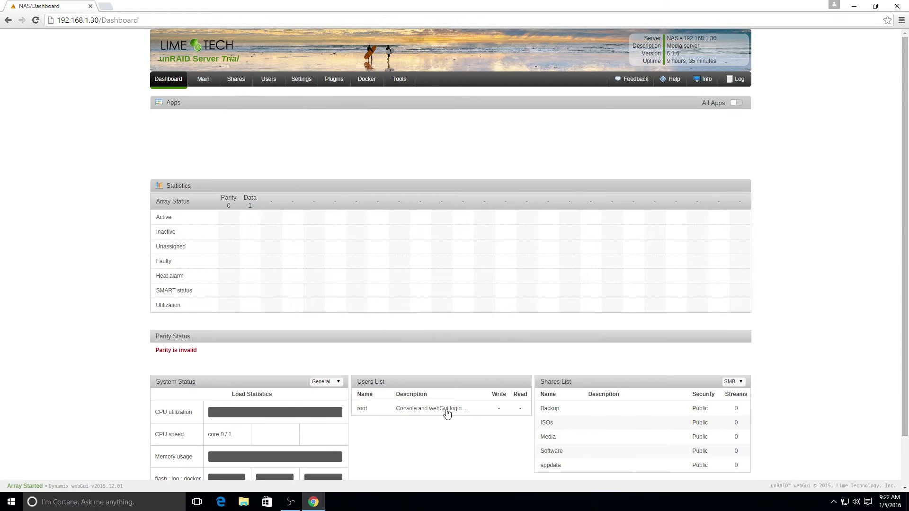
From the Plex app, start a TV Shows library on NAS and advance to folder selection
click(176, 145)
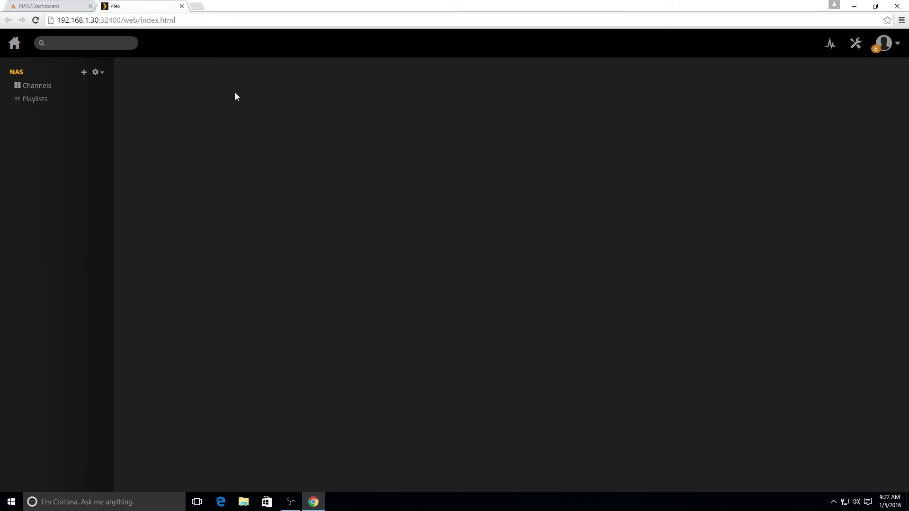
click(84, 74)
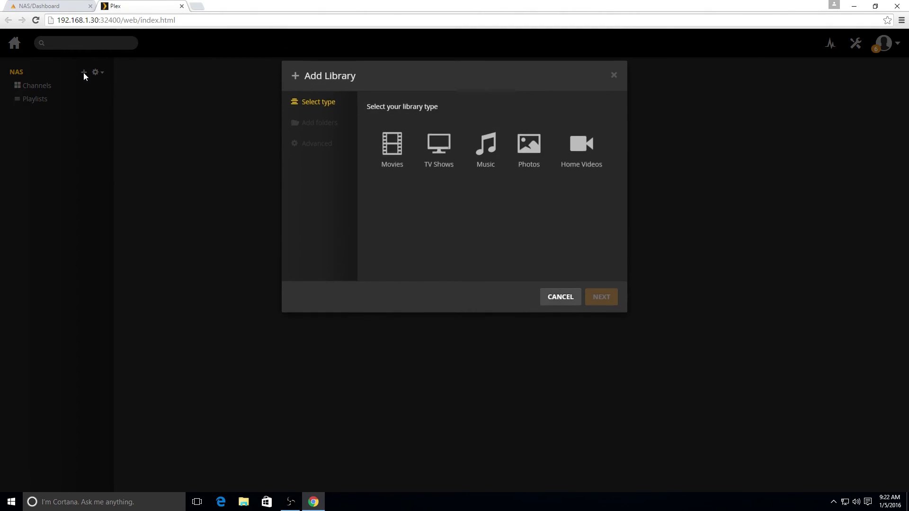
click(448, 173)
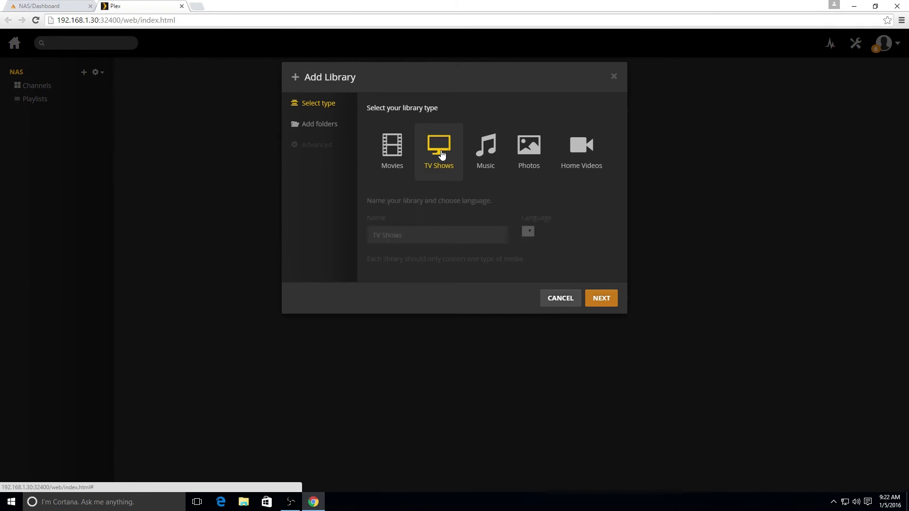
click(601, 297)
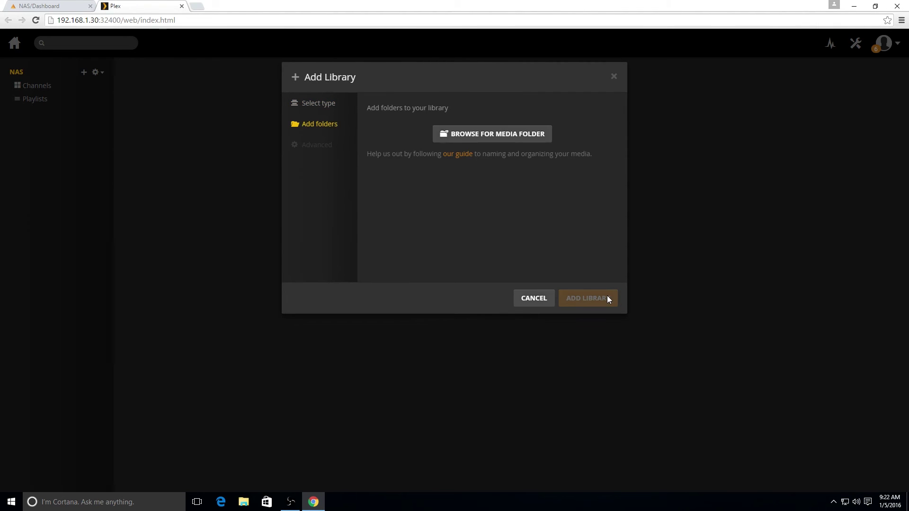
Browse to the /MyMedia/TV-Shows folder in the media folder picker
click(507, 136)
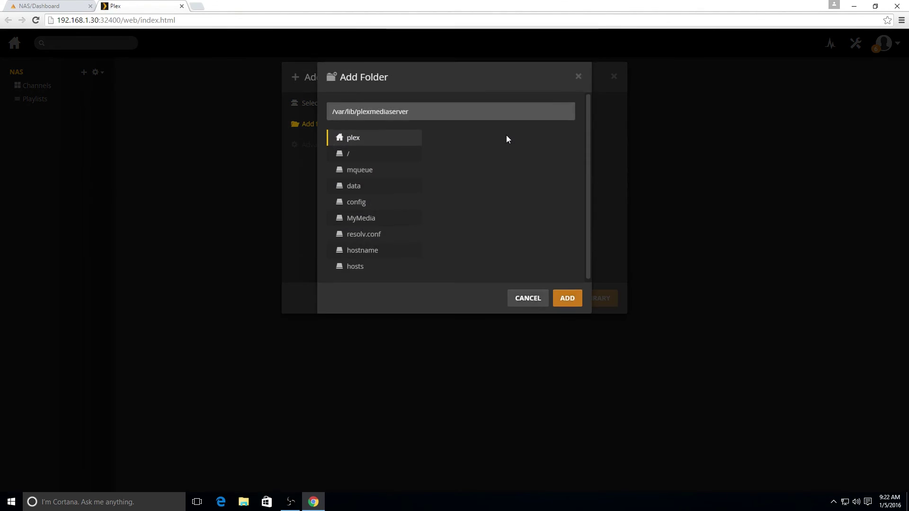
click(361, 218)
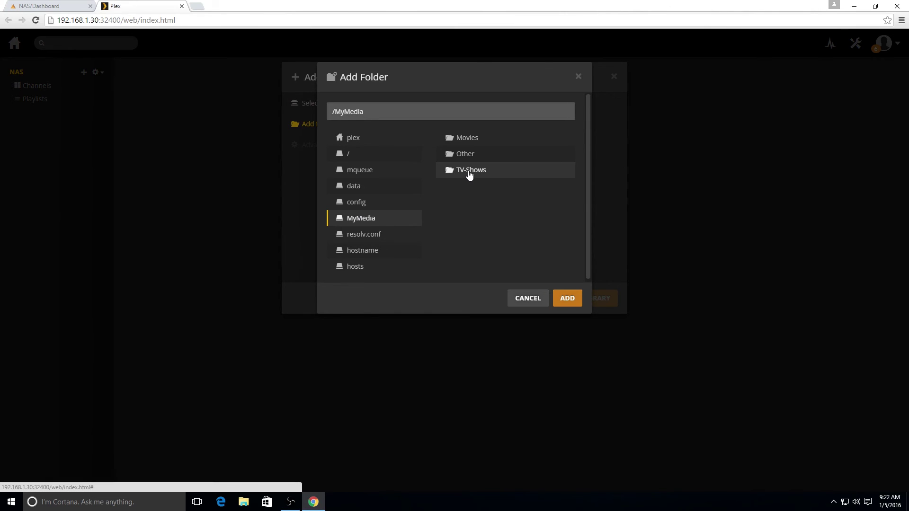
click(468, 171)
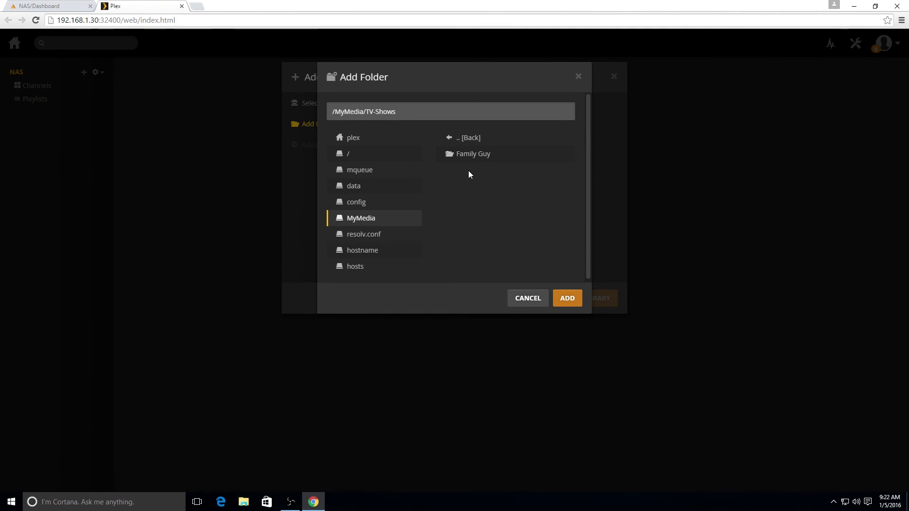
click(467, 139)
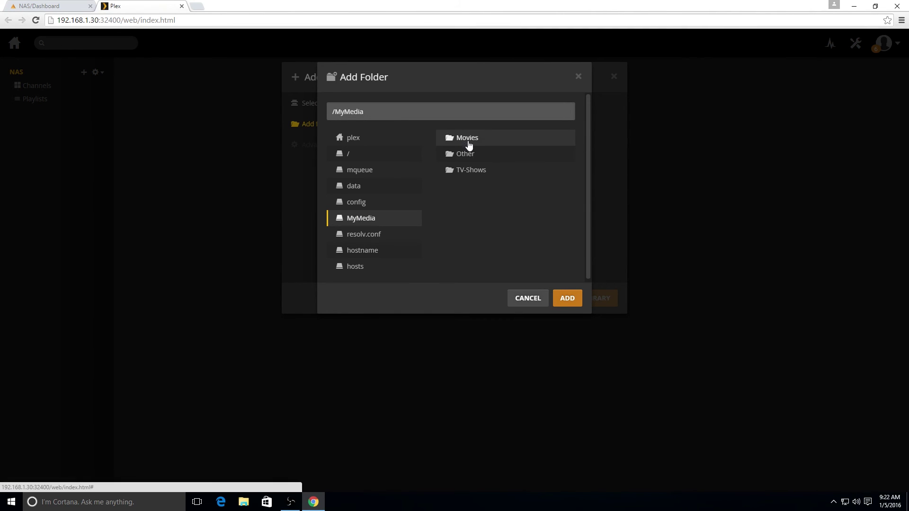
click(471, 171)
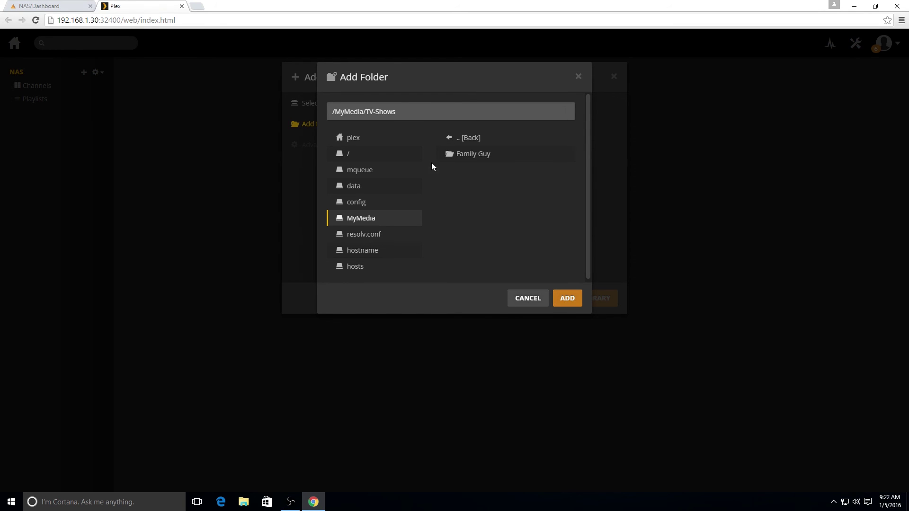
Add /MyMedia/TV-Shows as the library folder and create the TV Shows library
drag(347, 111, 404, 111)
click(411, 112)
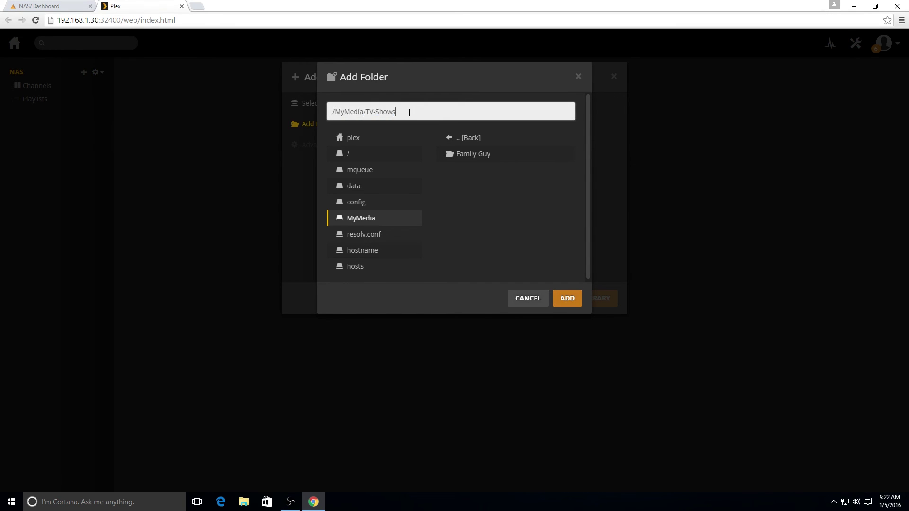
click(566, 297)
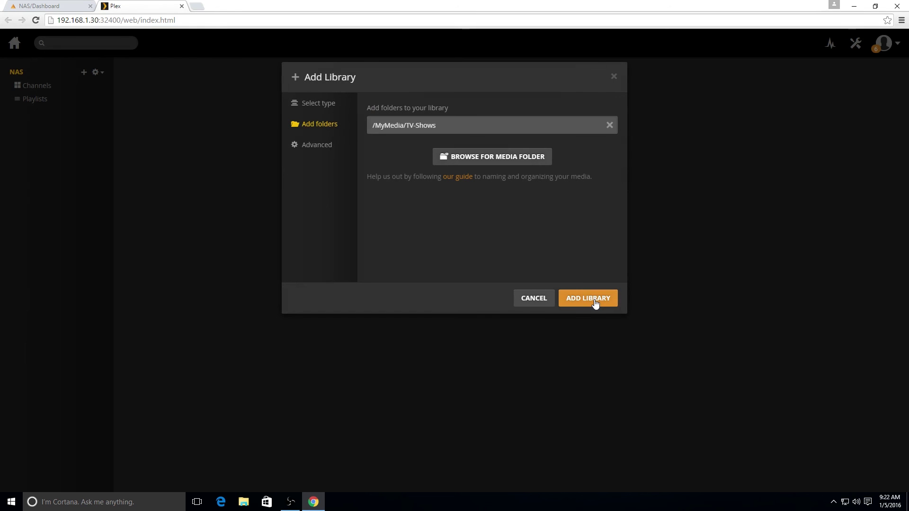
click(596, 301)
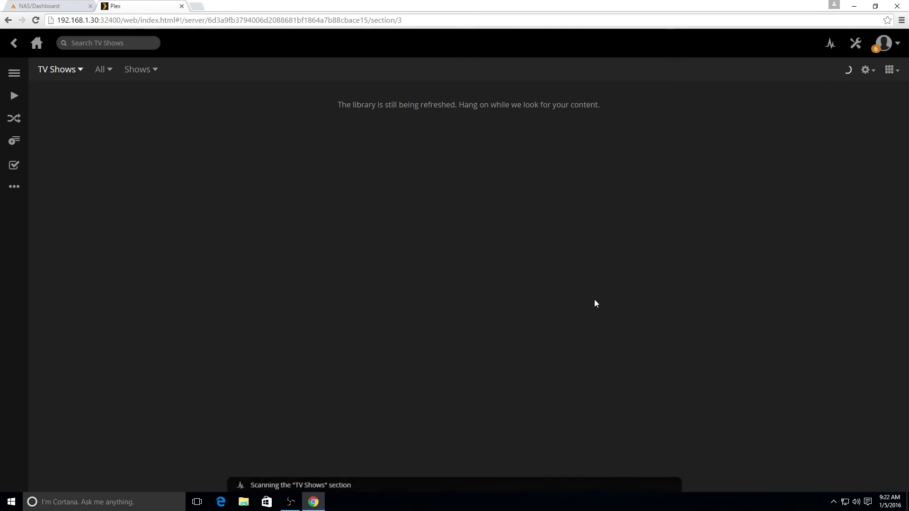